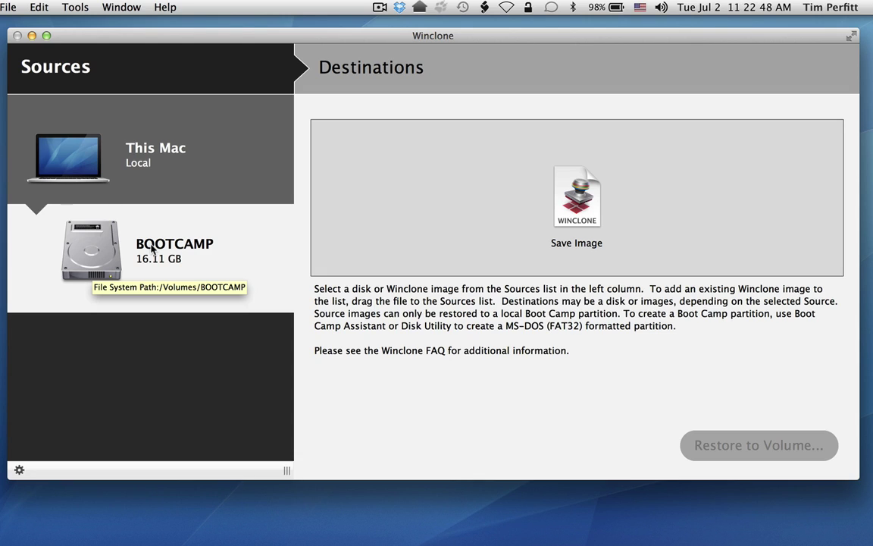
Step: Shrink the BOOTCAMP NTFS filesystem to 12.57 GB inside its 16.11 GB partition
{"action": "right_click", "coordinate": [152, 245]}
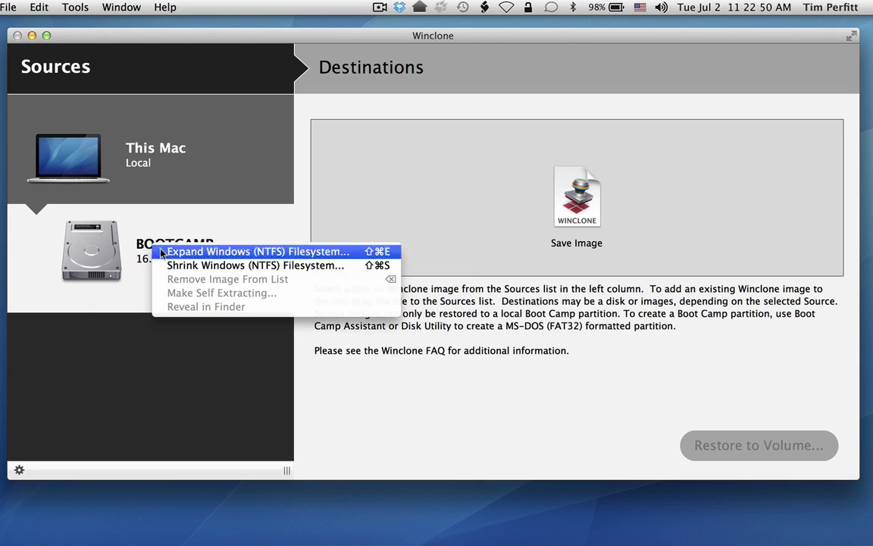
{"action": "left_click", "coordinate": [165, 265]}
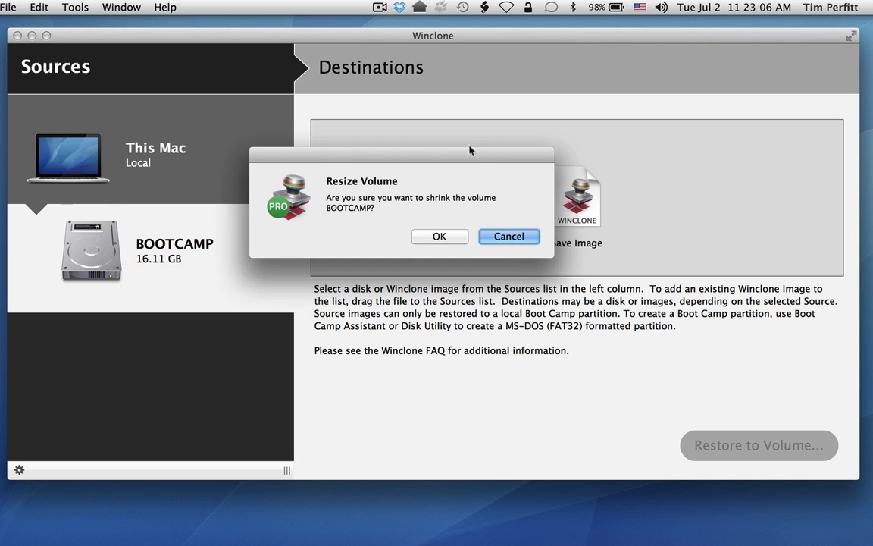
{"action": "left_click", "coordinate": [447, 237]}
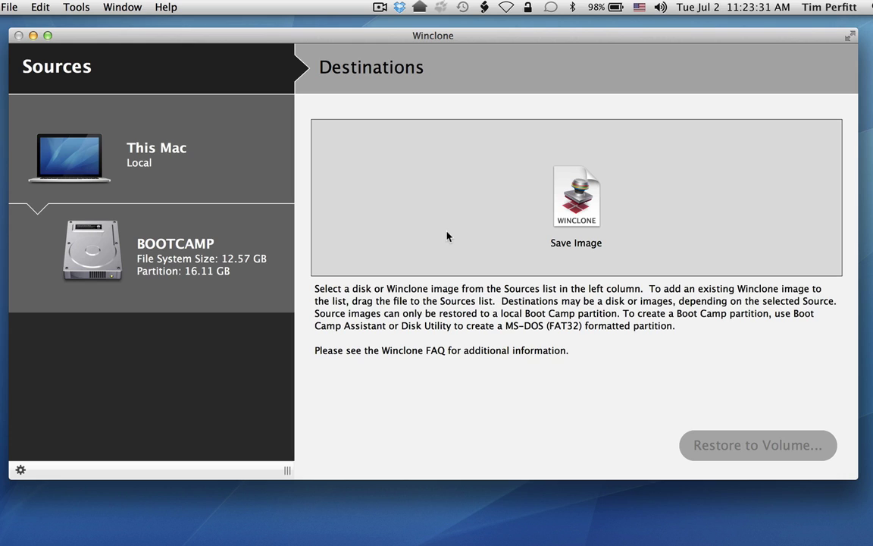
Step: Select the BOOTCAMP partition as the source and start saving it as an image
{"action": "left_click", "coordinate": [570, 205]}
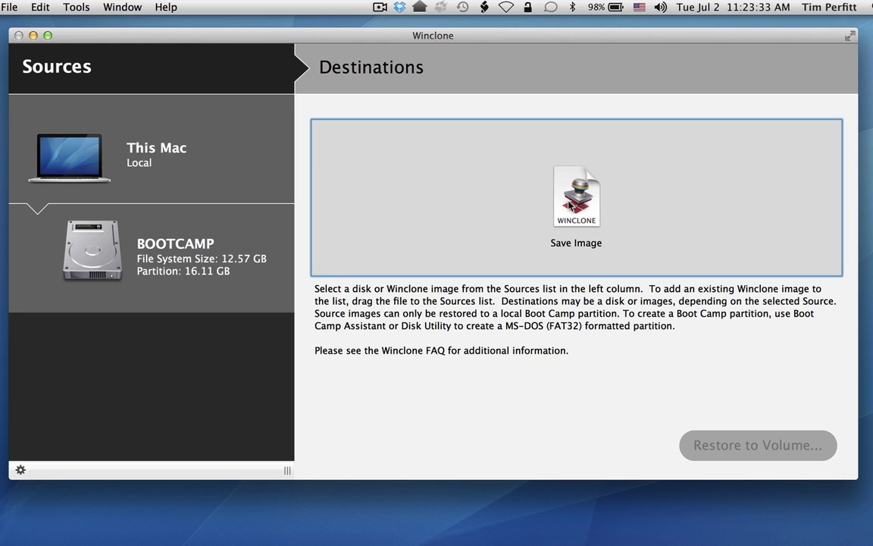
{"action": "left_click", "coordinate": [187, 236]}
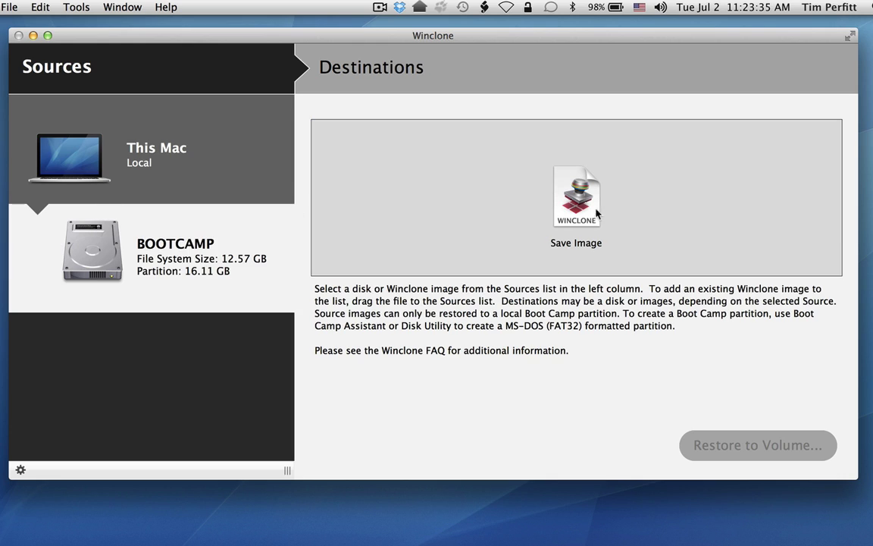
{"action": "left_click", "coordinate": [595, 212]}
{"action": "left_click", "coordinate": [714, 433]}
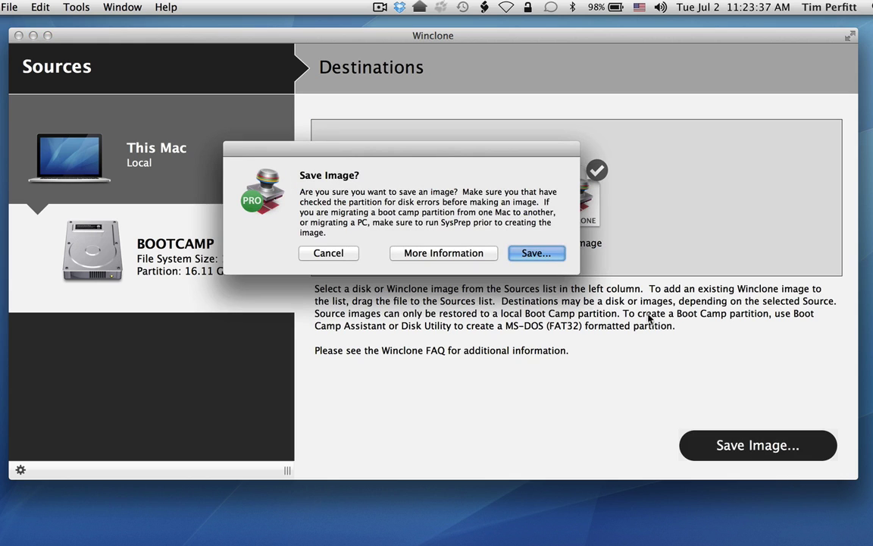
{"action": "left_click", "coordinate": [535, 254]}
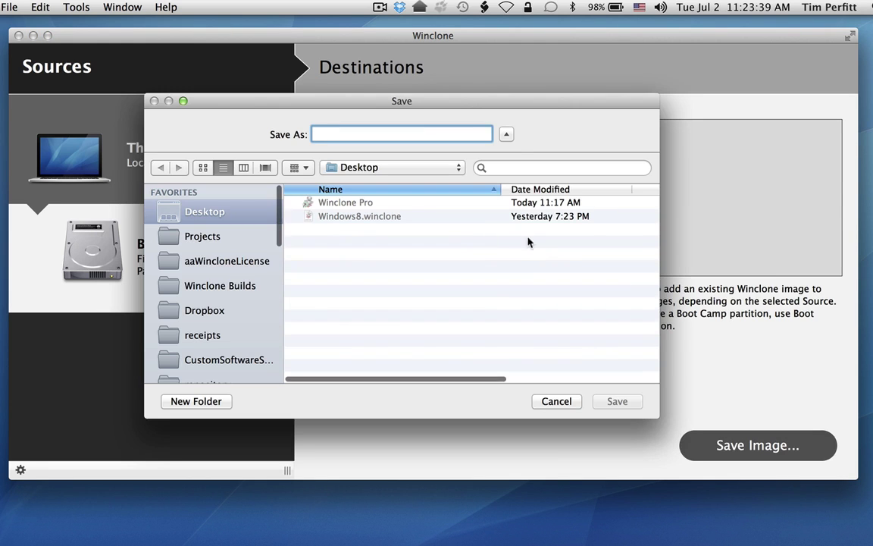
Step: Name the image WindowsForDeployment and save it
{"action": "type", "text": "WindowsF"}
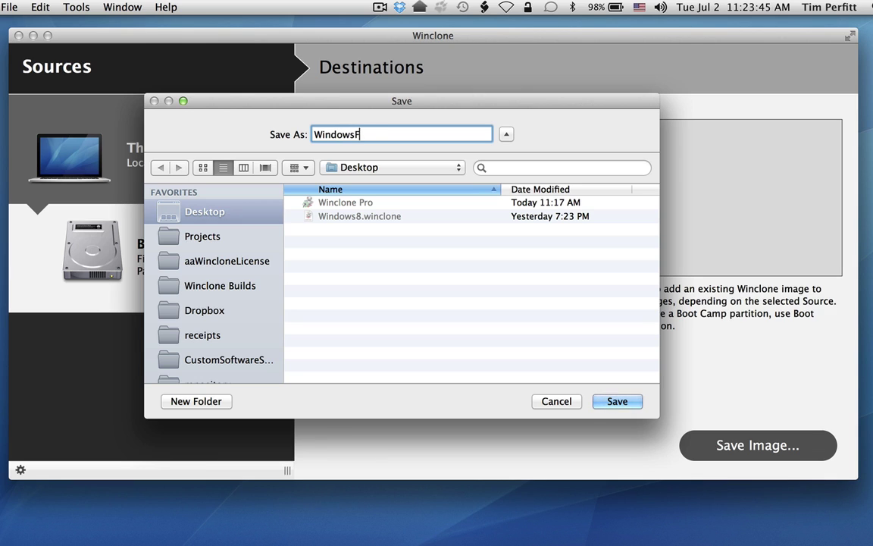
{"action": "type", "text": "orDeplpy"}
{"action": "key", "text": "BackSpace"}
{"action": "key", "text": "BackSpace"}
{"action": "type", "text": "oyment"}
{"action": "key", "text": "Return"}
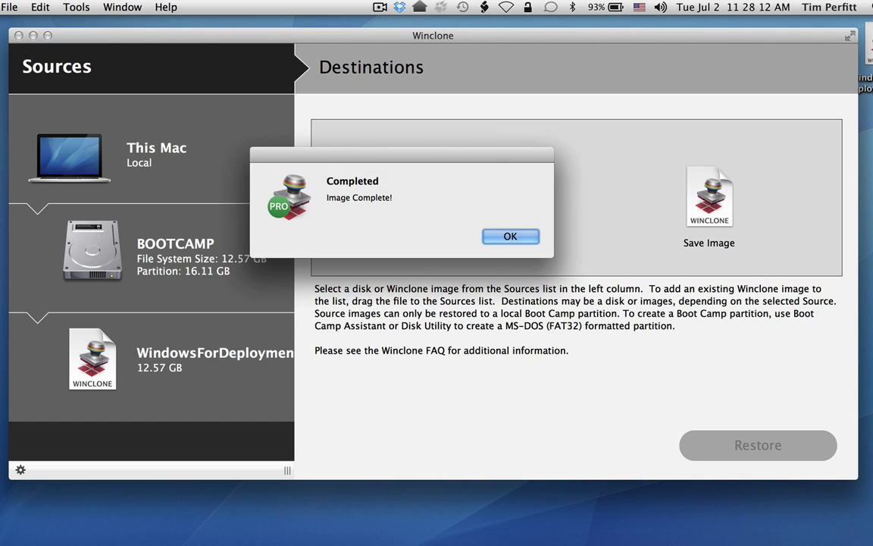
Step: Dismiss the Image Complete alert and open package settings for the WindowsForDeployment image
{"action": "key", "text": "Return"}
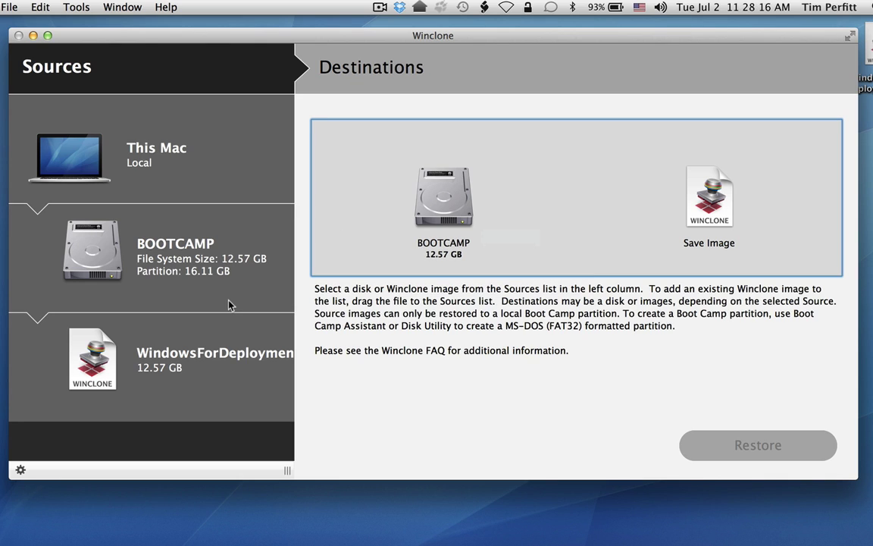
{"action": "left_click", "coordinate": [151, 362]}
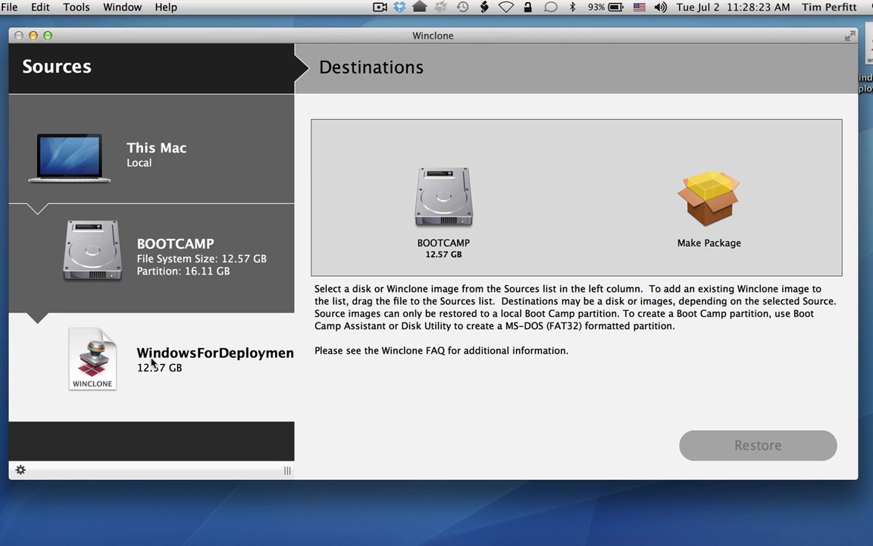
{"action": "left_click", "coordinate": [649, 179]}
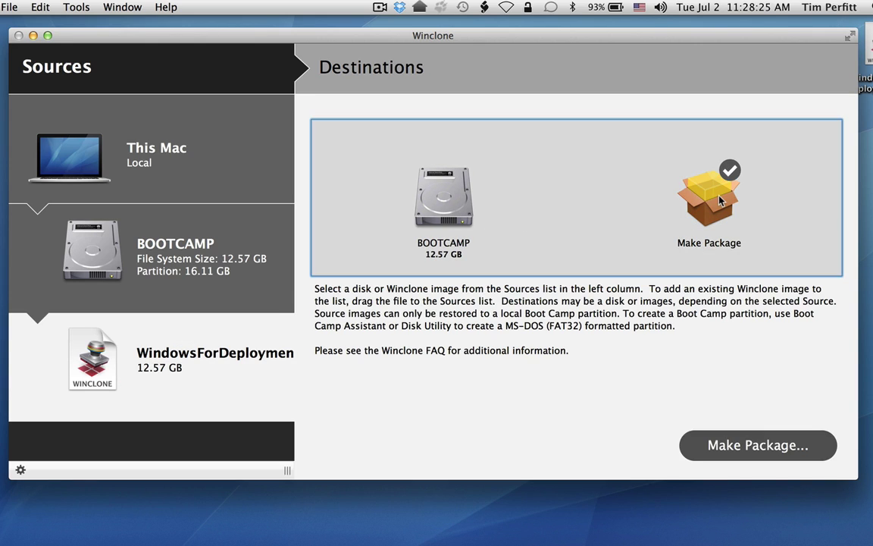
{"action": "left_click", "coordinate": [764, 448]}
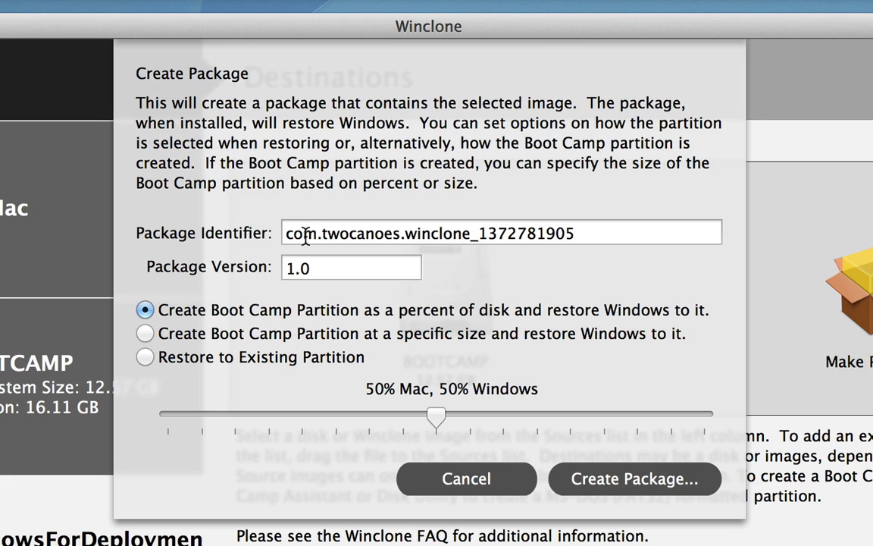
Step: Retype the package identifier, beginning with com.example.winclone
{"action": "left_click_drag", "start_coordinate": [286, 233], "coordinate": [589, 226]}
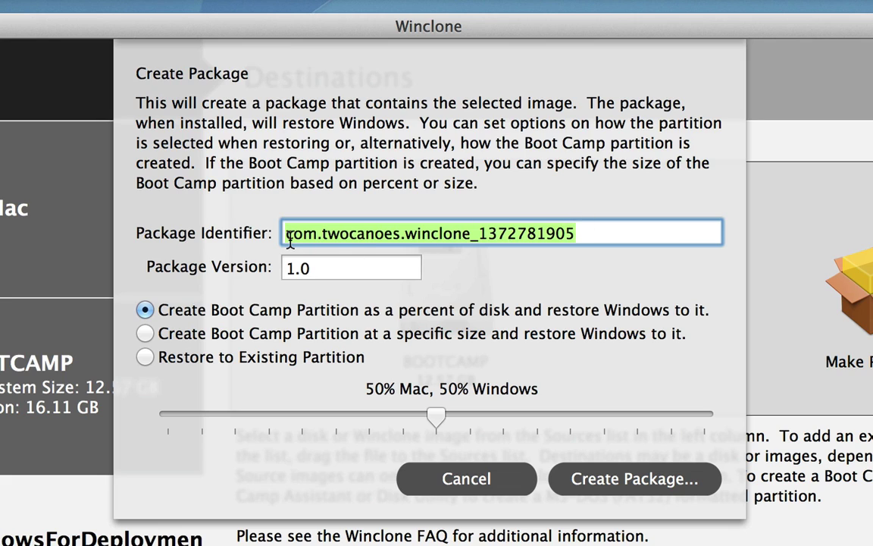
{"action": "left_click", "coordinate": [503, 233]}
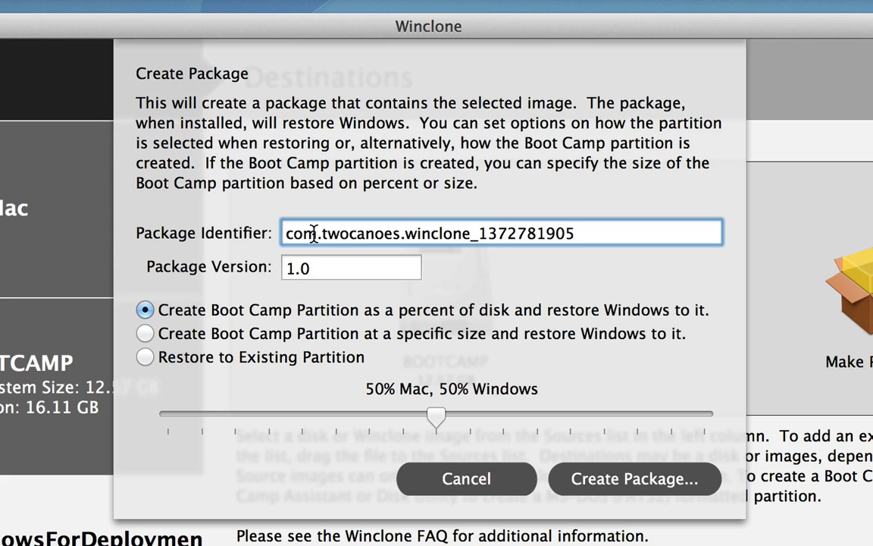
{"action": "left_click_drag", "start_coordinate": [321, 233], "coordinate": [730, 288]}
{"action": "type", "text": "example."}
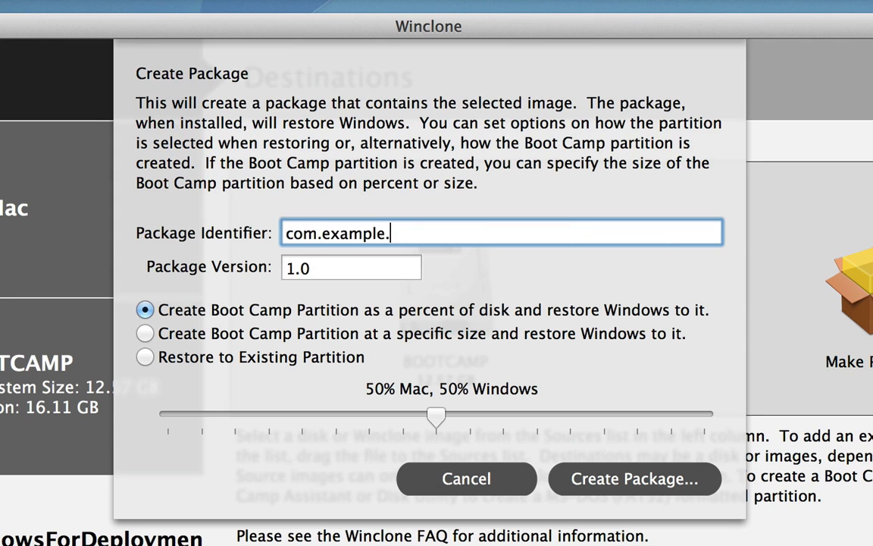
{"action": "type", "text": "wincloneinsta"}
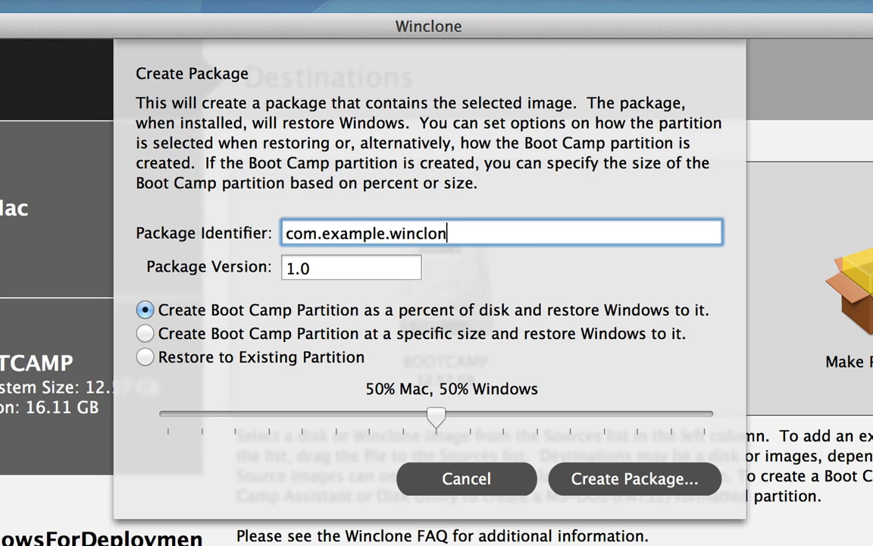
{"action": "key", "text": "BackSpace"}
{"action": "key", "text": "BackSpace"}
{"action": "key", "text": "BackSpace"}
{"action": "key", "text": "BackSpace"}
{"action": "key", "text": "BackSpace"}
Step: Finish the identifier as com.example.winclone.package and switch to a fixed-size 25 GB Boot Camp partition
{"action": "type", "text": ".package"}
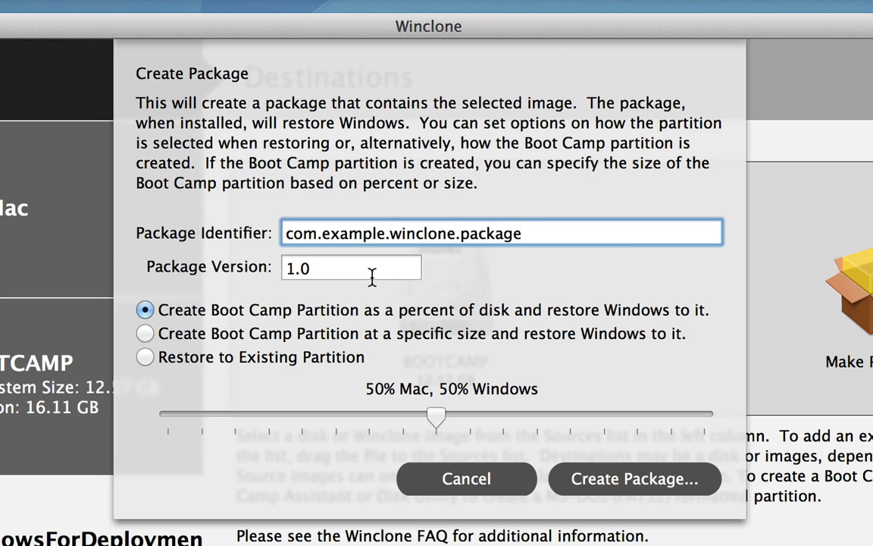
{"action": "left_click", "coordinate": [322, 272]}
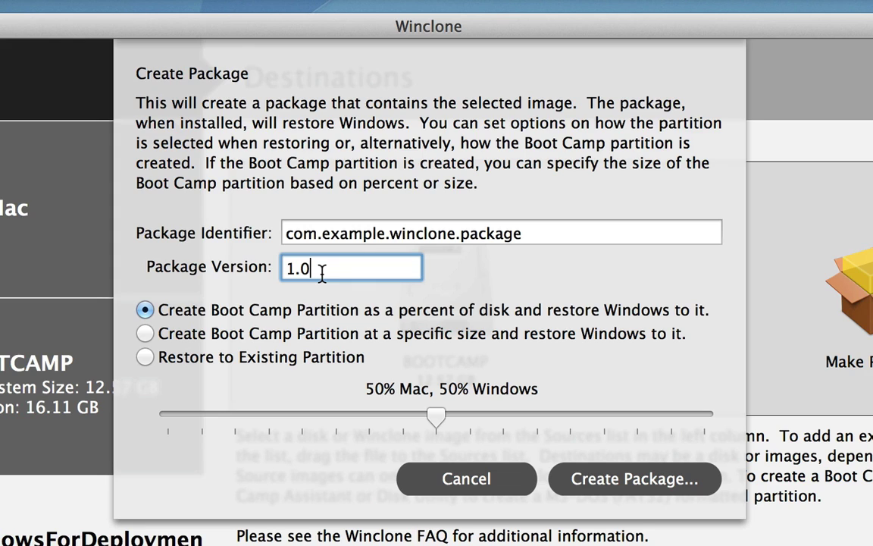
{"action": "mouse_move", "coordinate": [421, 416]}
{"action": "left_mouse_down"}
{"action": "mouse_move", "coordinate": [639, 416]}
{"action": "mouse_move", "coordinate": [203, 412]}
{"action": "mouse_move", "coordinate": [453, 444]}
{"action": "mouse_move", "coordinate": [564, 422]}
{"action": "mouse_move", "coordinate": [363, 432]}
{"action": "mouse_move", "coordinate": [298, 418]}
{"action": "mouse_move", "coordinate": [426, 464]}
{"action": "mouse_move", "coordinate": [424, 429]}
{"action": "left_mouse_up"}
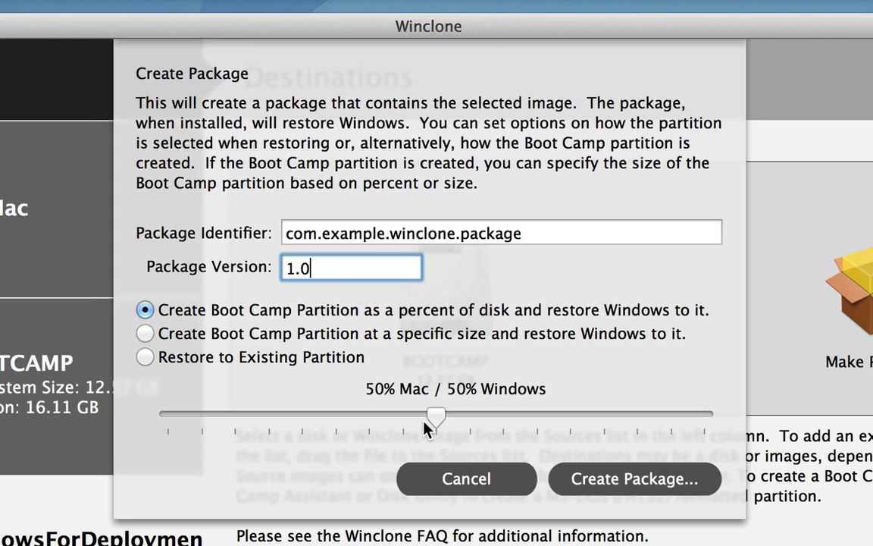
{"action": "left_click", "coordinate": [148, 333]}
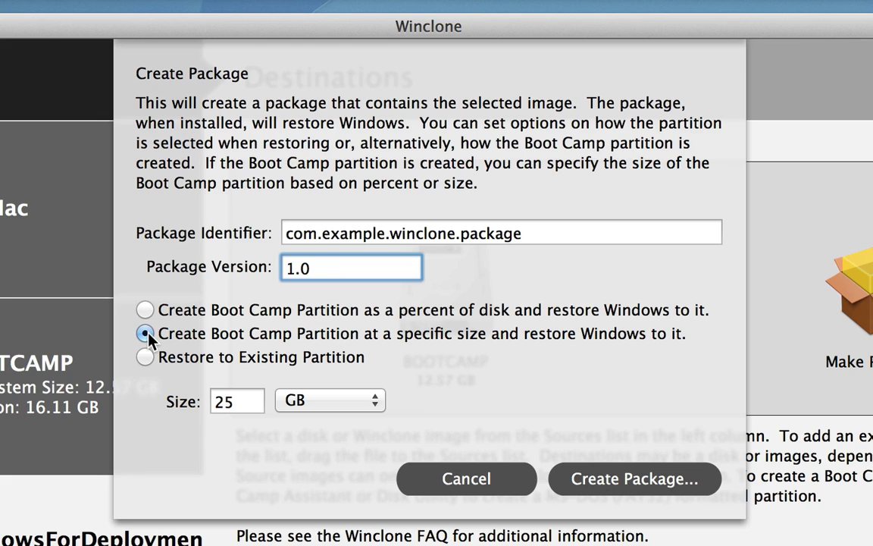
Step: Set the fixed Boot Camp partition size to 50 GB, briefly viewing the restore-to-existing-partition option
{"action": "left_click", "coordinate": [146, 334]}
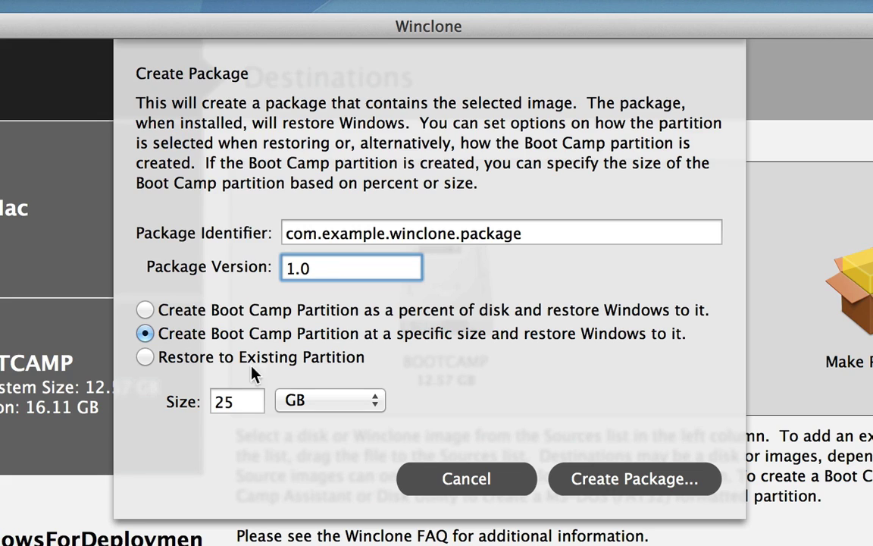
{"action": "double_click", "coordinate": [232, 407]}
{"action": "type", "text": "50"}
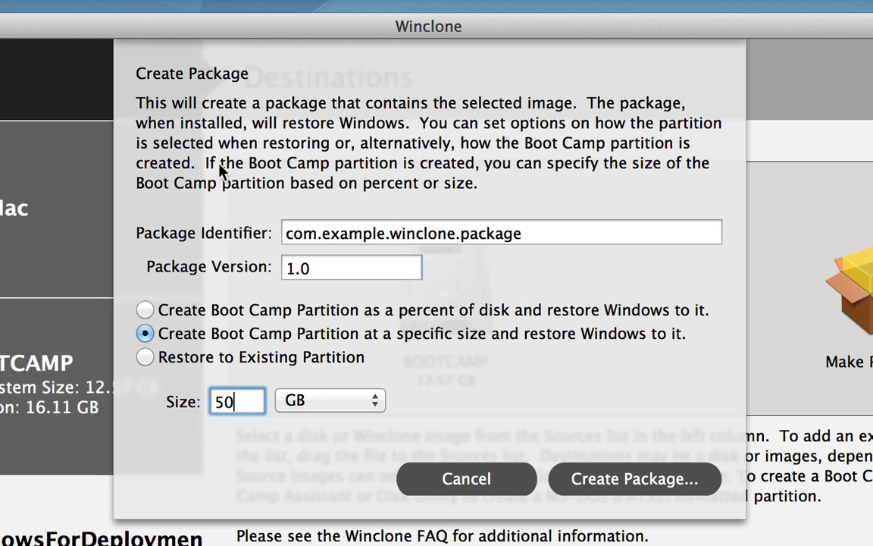
{"action": "left_click", "coordinate": [145, 357]}
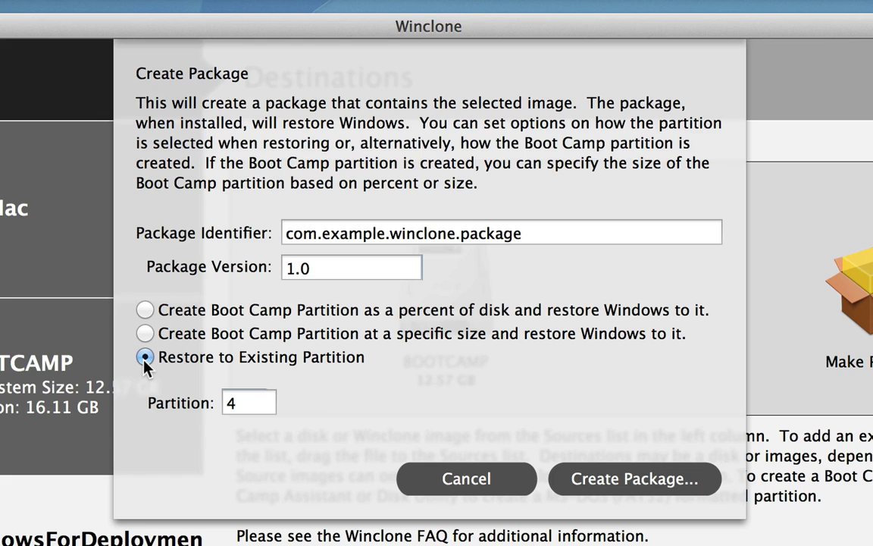
{"action": "left_click", "coordinate": [237, 403]}
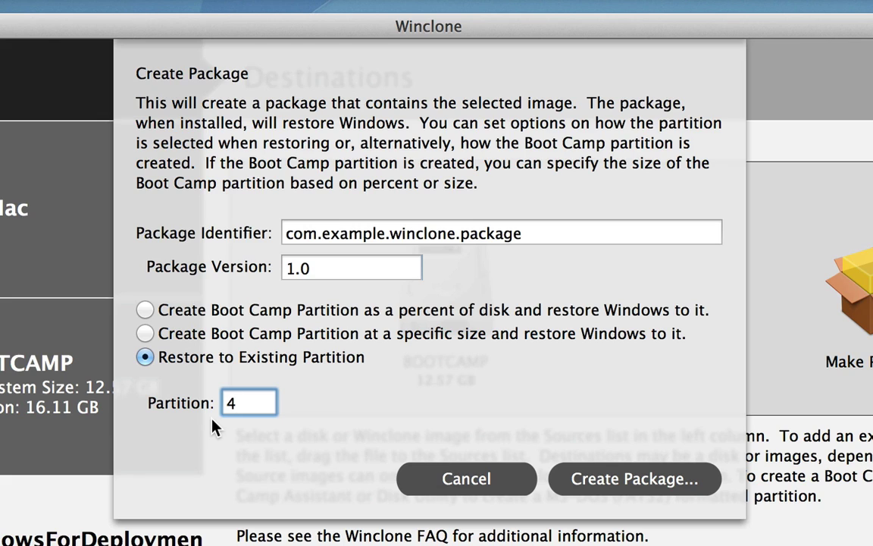
{"action": "left_click", "coordinate": [145, 334]}
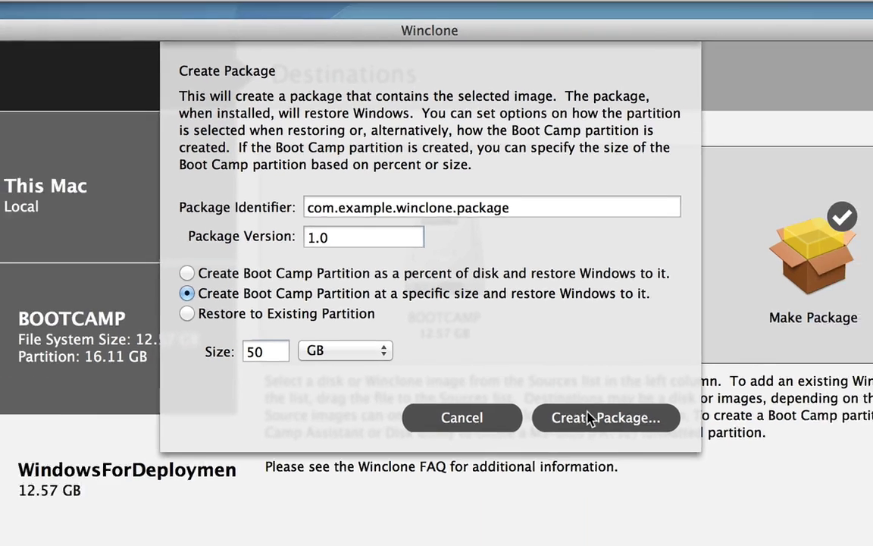
Step: Build the package as Windows8PackageInstall on the Desktop
{"action": "left_click", "coordinate": [622, 479]}
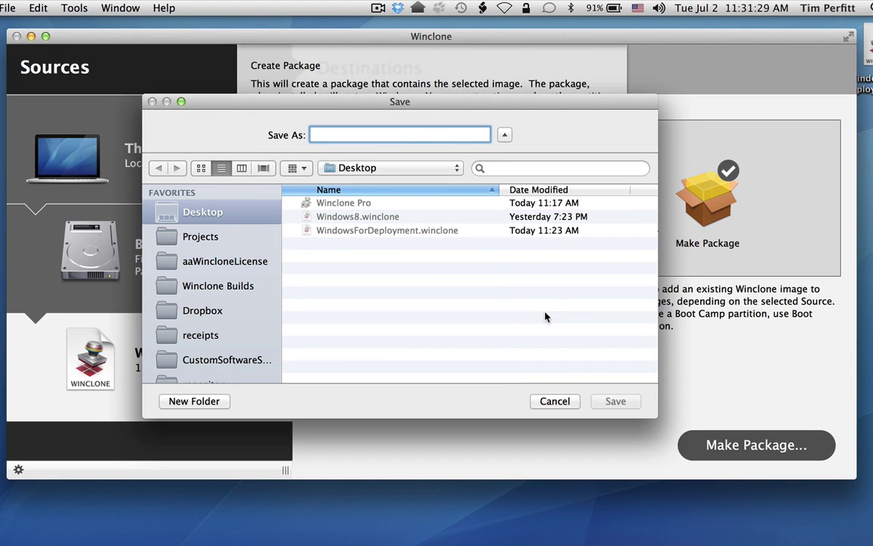
{"action": "type", "text": "Windows8"}
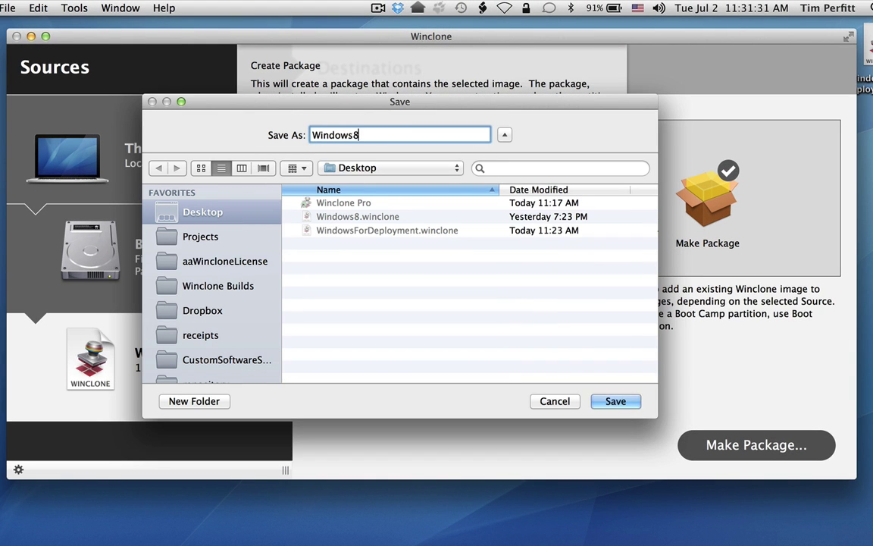
{"action": "type", "text": "PackageInstall"}
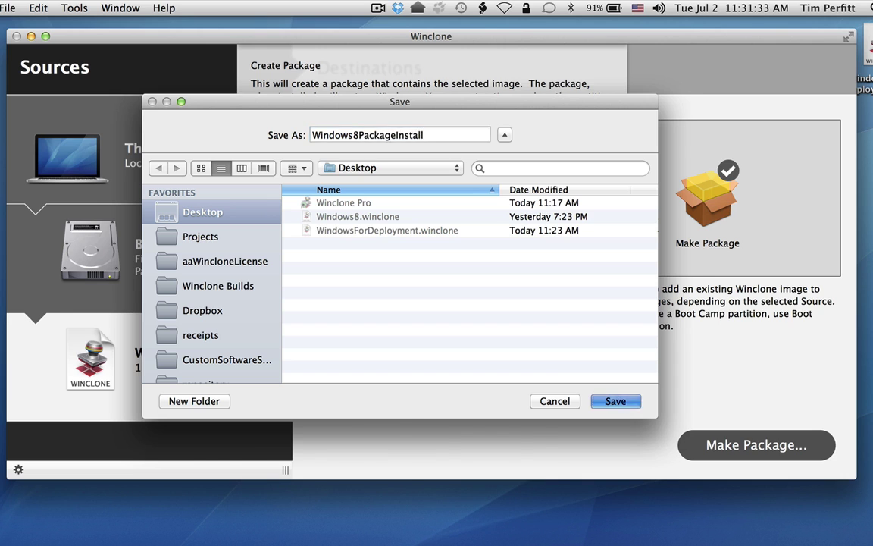
{"action": "key", "text": "Return"}
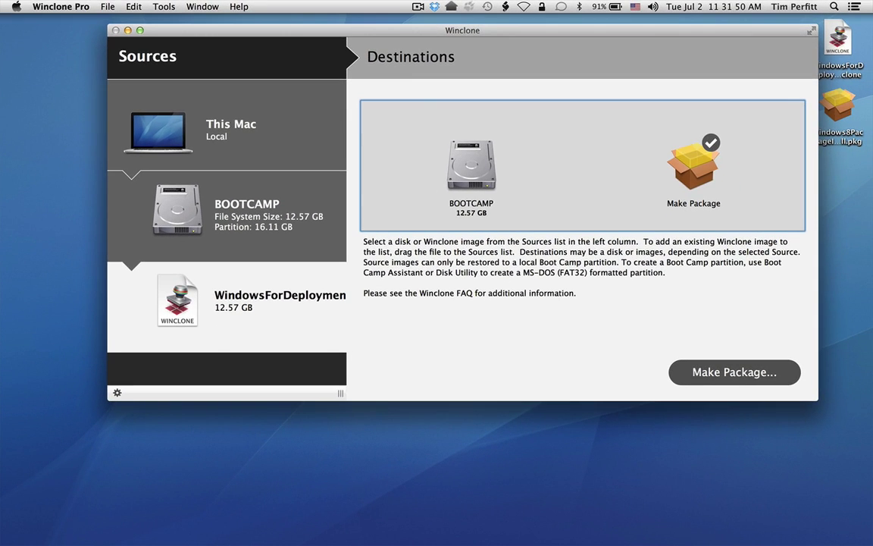
Step: Quit Winclone Pro, move the Windows8PackageInstall package to the desktop centre, and open it
{"action": "left_click", "coordinate": [61, 6]}
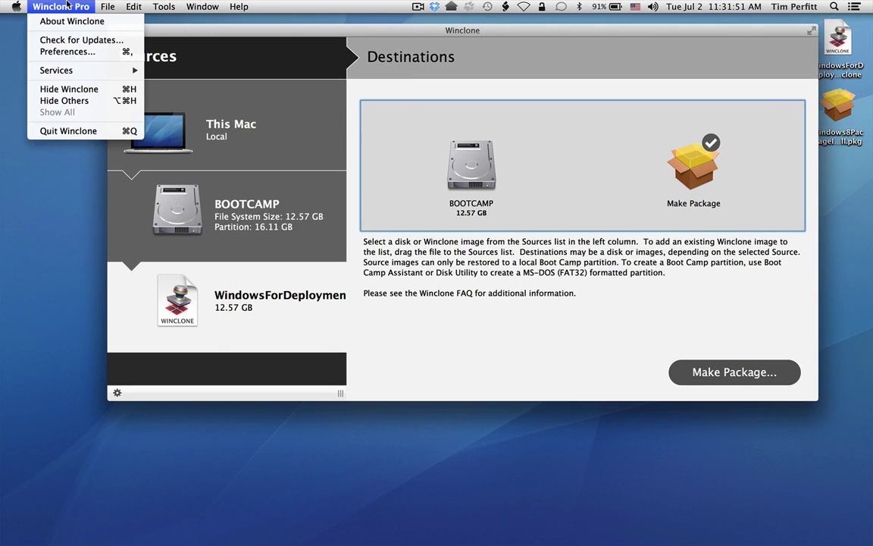
{"action": "left_click", "coordinate": [81, 121]}
{"action": "left_click", "coordinate": [839, 106]}
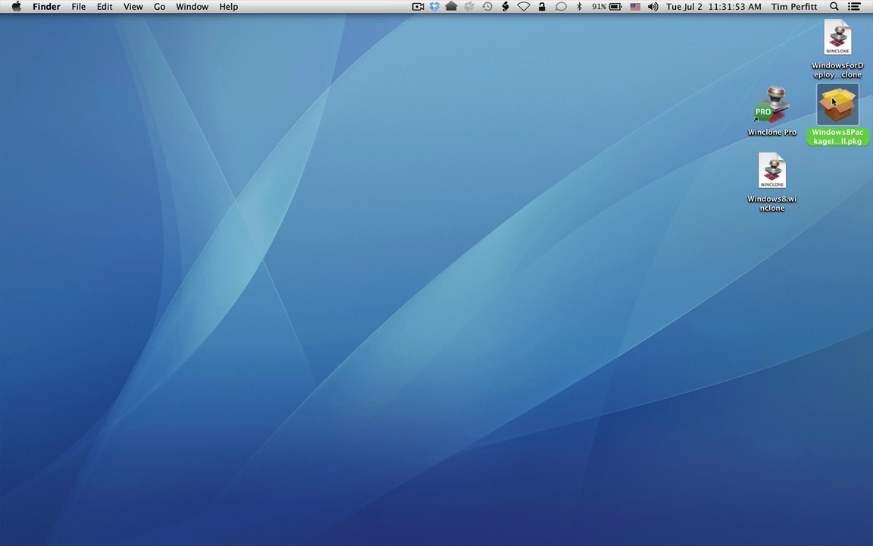
{"action": "left_click_drag", "start_coordinate": [838, 106], "coordinate": [449, 243]}
{"action": "left_click", "coordinate": [528, 221]}
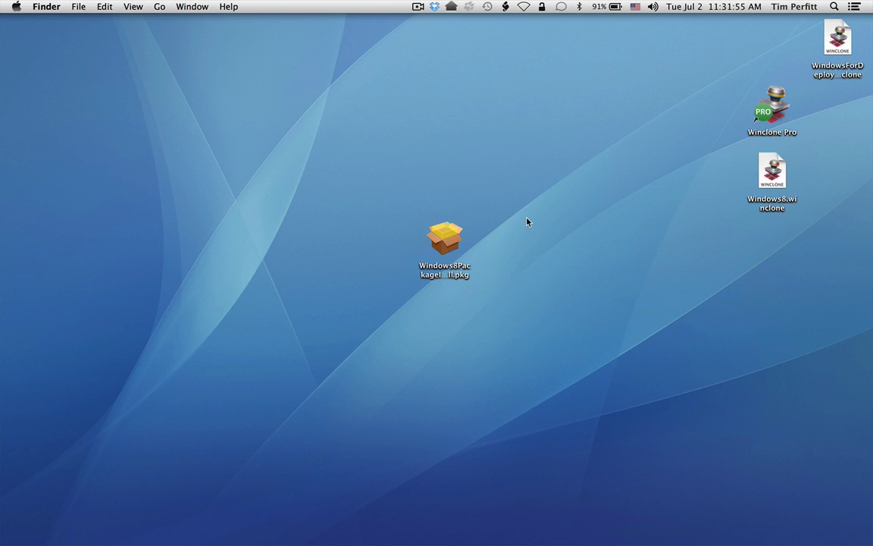
{"action": "left_click", "coordinate": [441, 239]}
{"action": "double_click", "coordinate": [441, 239]}
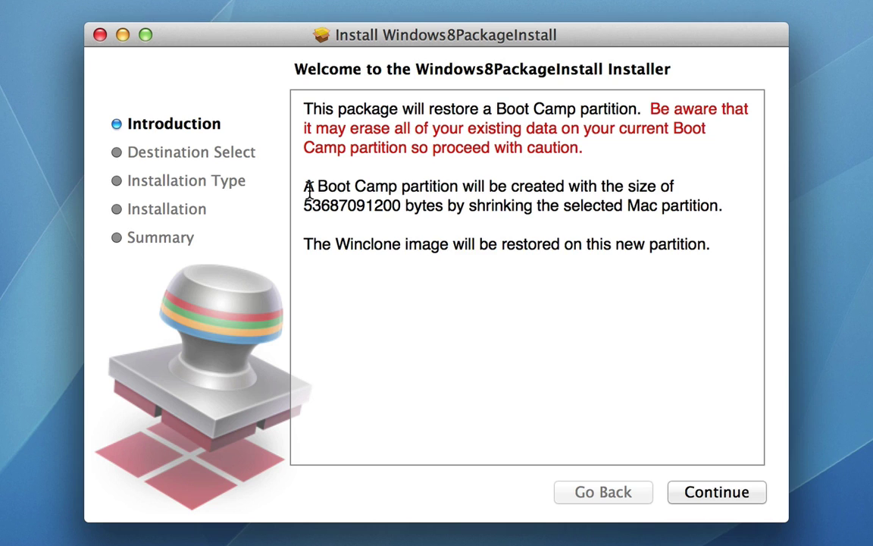
{"action": "left_click_drag", "start_coordinate": [312, 186], "coordinate": [737, 211]}
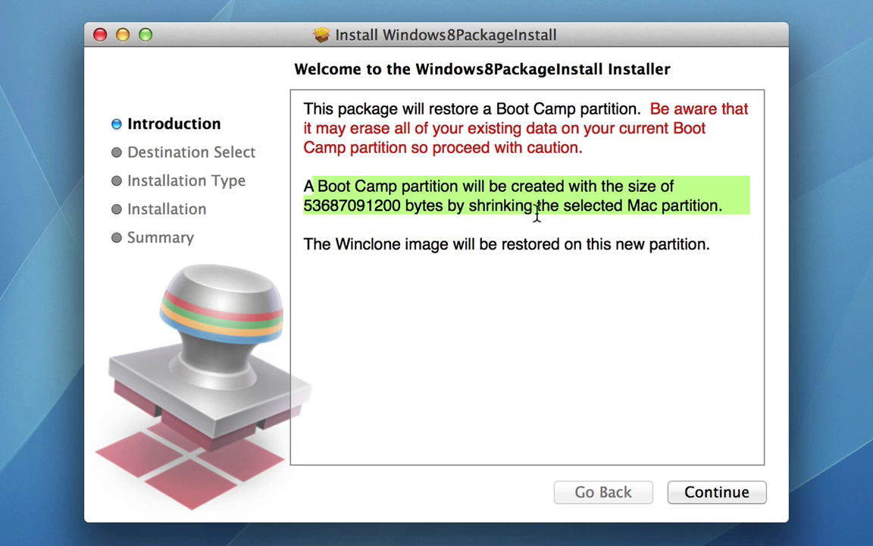
{"action": "double_click", "coordinate": [332, 205]}
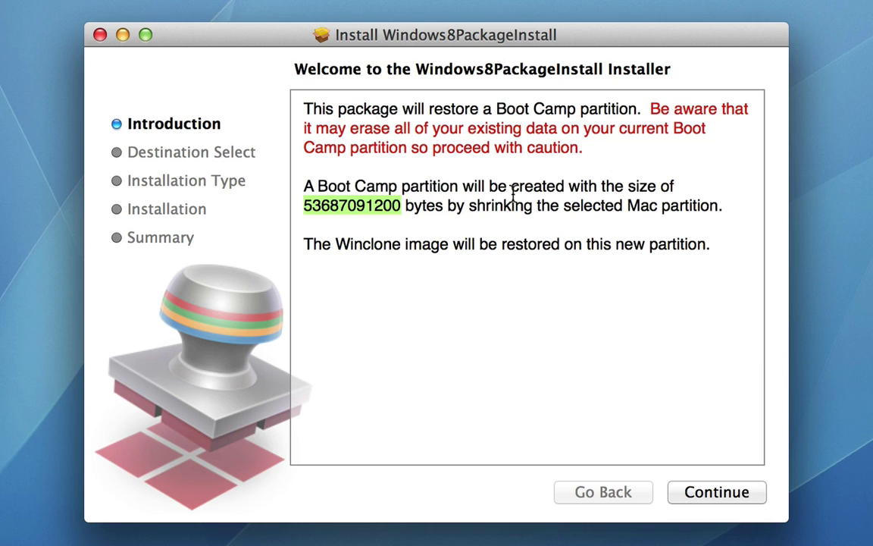
{"action": "triple_click", "coordinate": [502, 212]}
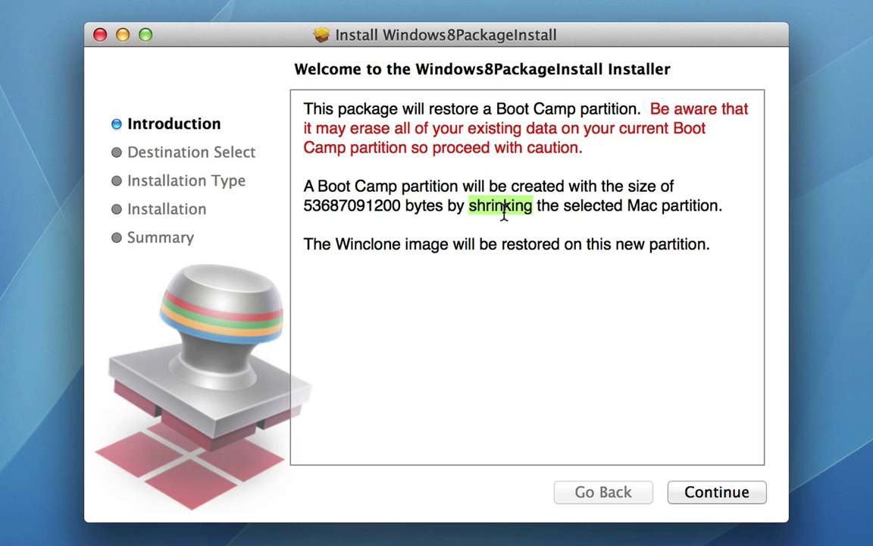
{"action": "left_click", "coordinate": [413, 253]}
{"action": "double_click", "coordinate": [381, 243]}
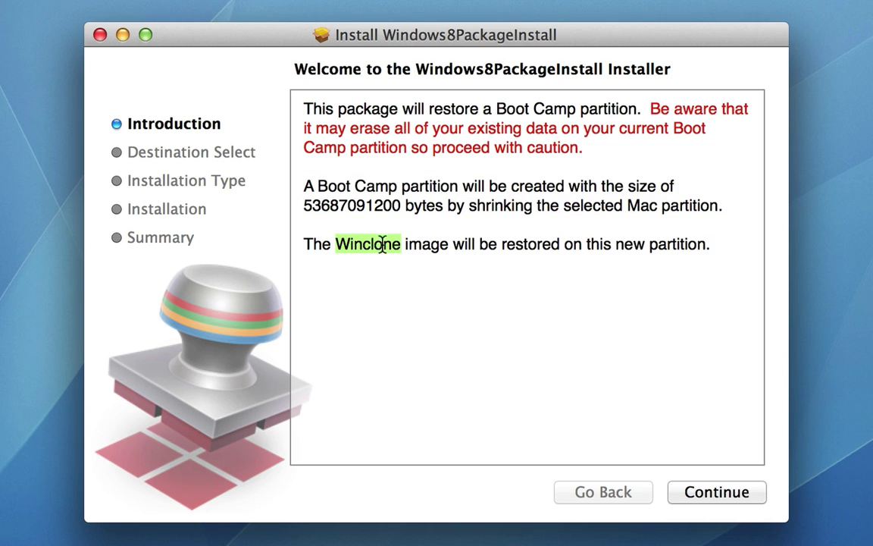
Step: Continue past the introduction and keep Macintosh HD as the install destination
{"action": "left_click", "coordinate": [719, 499]}
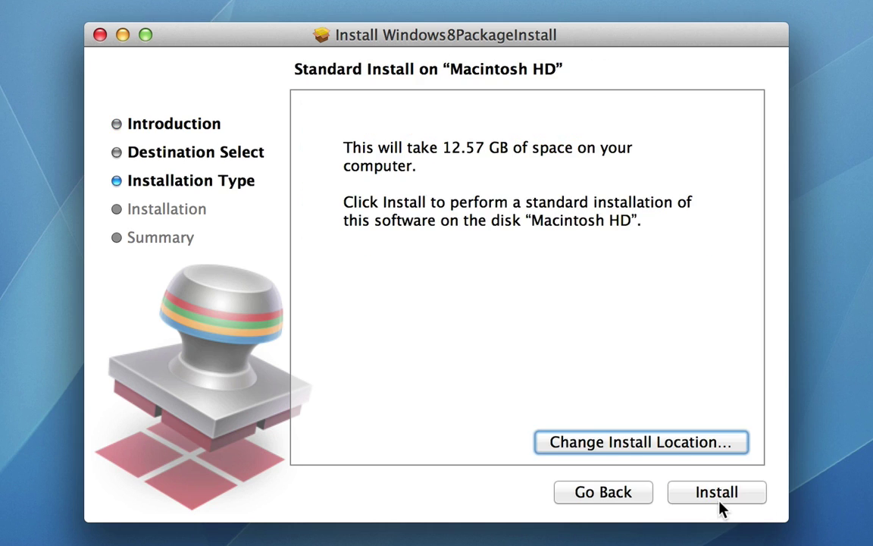
{"action": "left_click", "coordinate": [665, 445]}
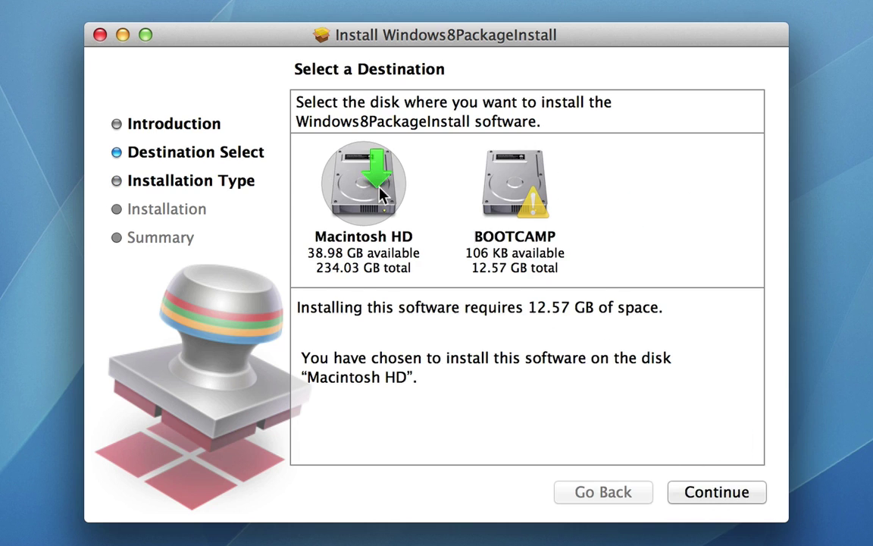
{"action": "left_click", "coordinate": [690, 492]}
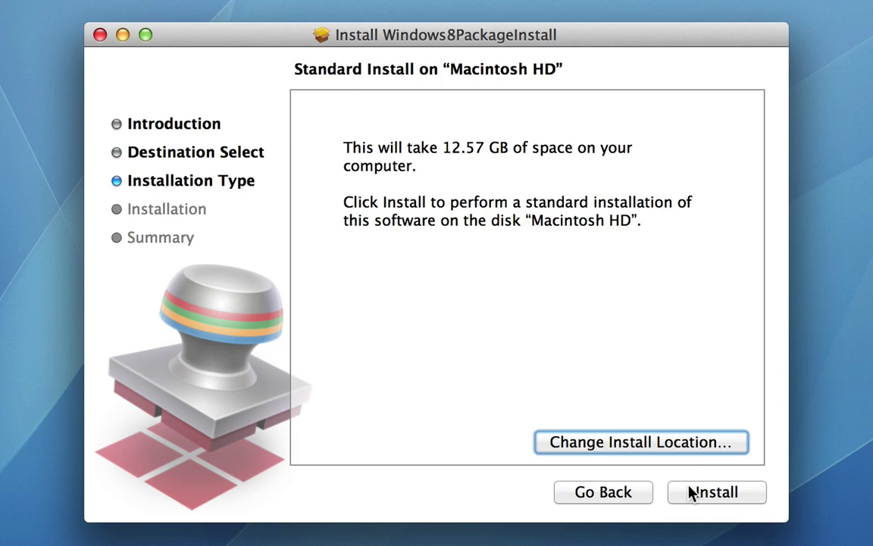